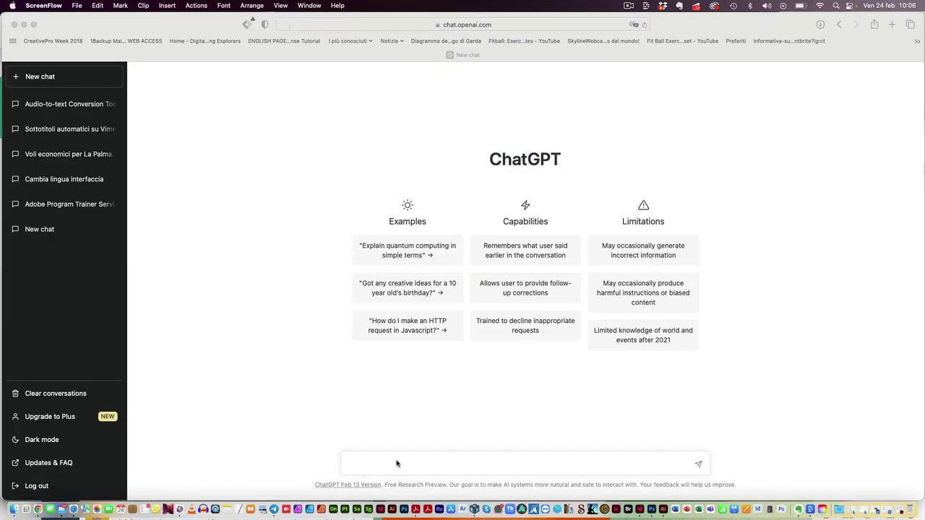
- Paste and send the Italian prompt asking for five Women's Day webinar ideas on Illustrator, Sampler and Stager
click(396, 463)
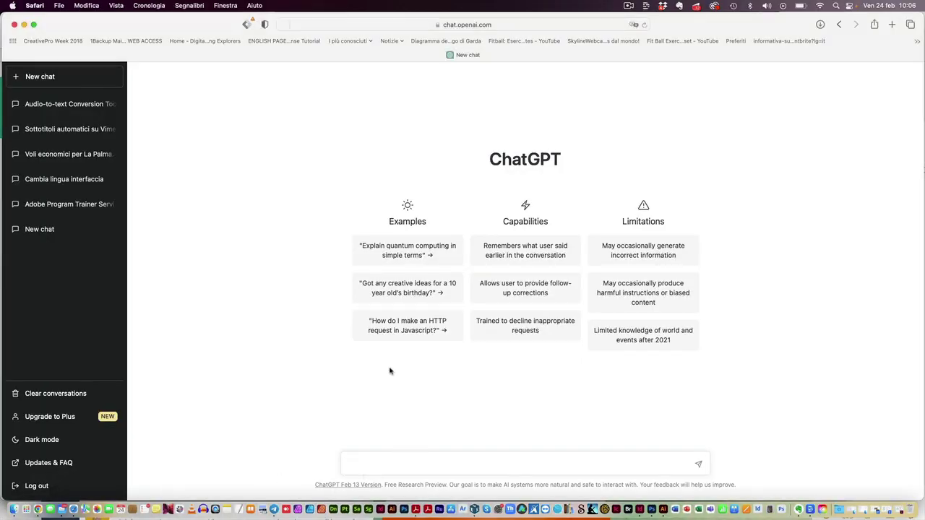
text(Sei un esperto di programmi Adobe, vuoi fare un webinar gratuito per mostrare l'utilizzo di Illustrator, Adobe Substance 3D Sampler e Adobe Substance 3D Stager con il tema "Festa della donna" per l'8 Marzo. Suggerisci 5 idee per il contenuto del webinar.)
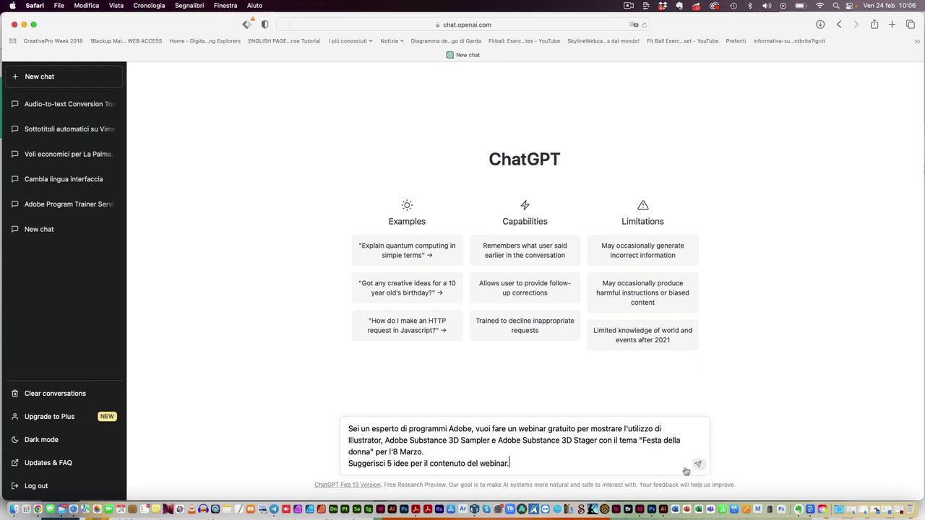
key(Return)
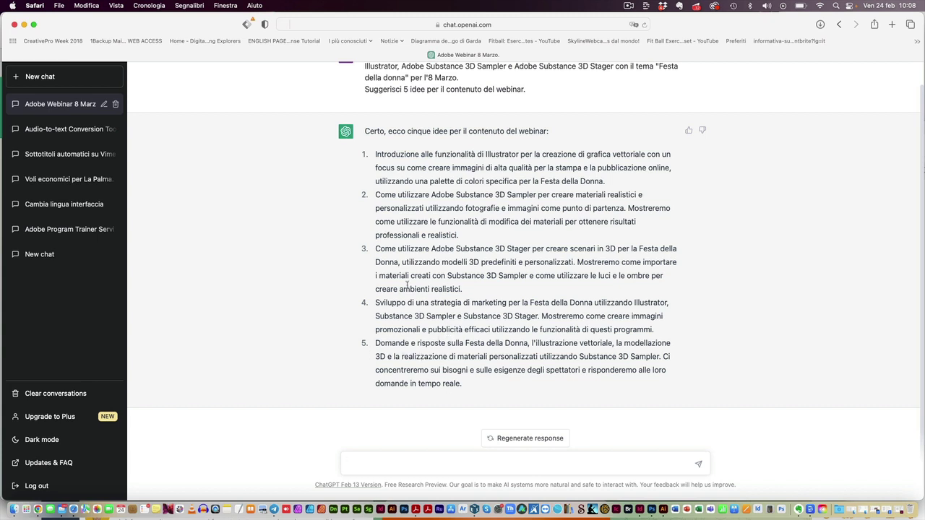
- Regenerate ChatGPT's reply to get a new set of five webinar ideas
scroll(448, 180, up, 2)
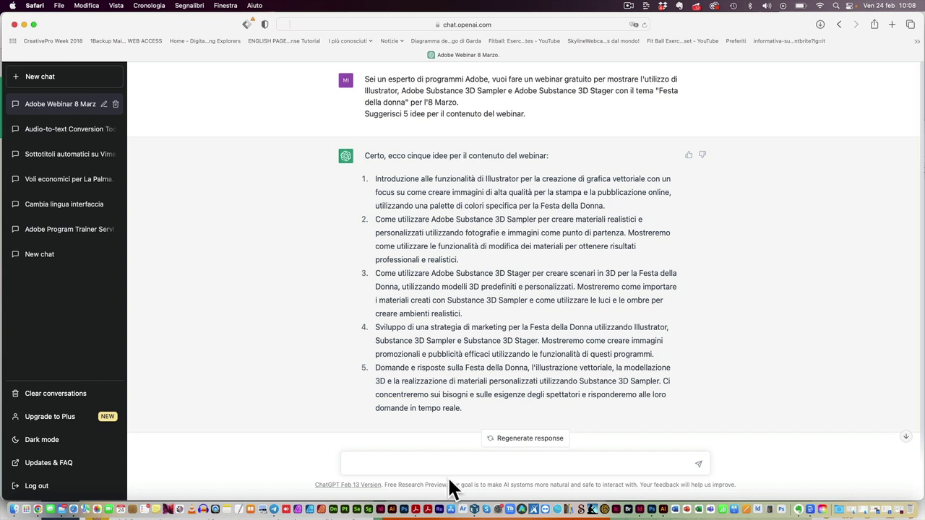
click(520, 441)
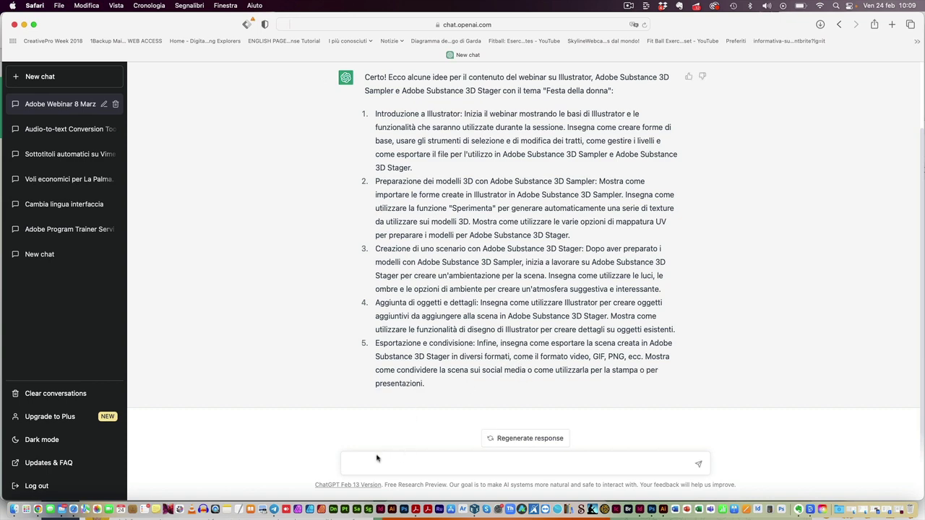
- Re-paste the earlier prompt and add a new line: 'con tema strettamente legato alla festa della donn'
scroll(370, 206, up, 3)
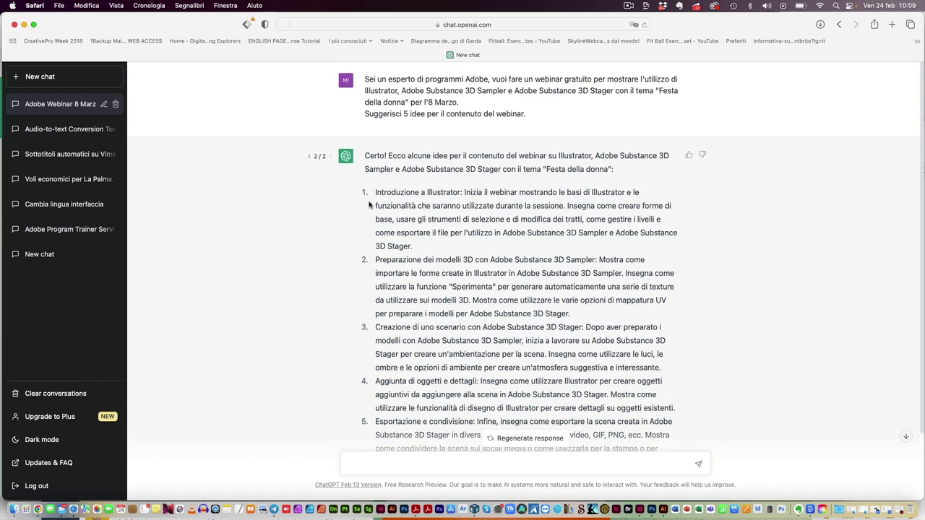
scroll(370, 205, down, 3)
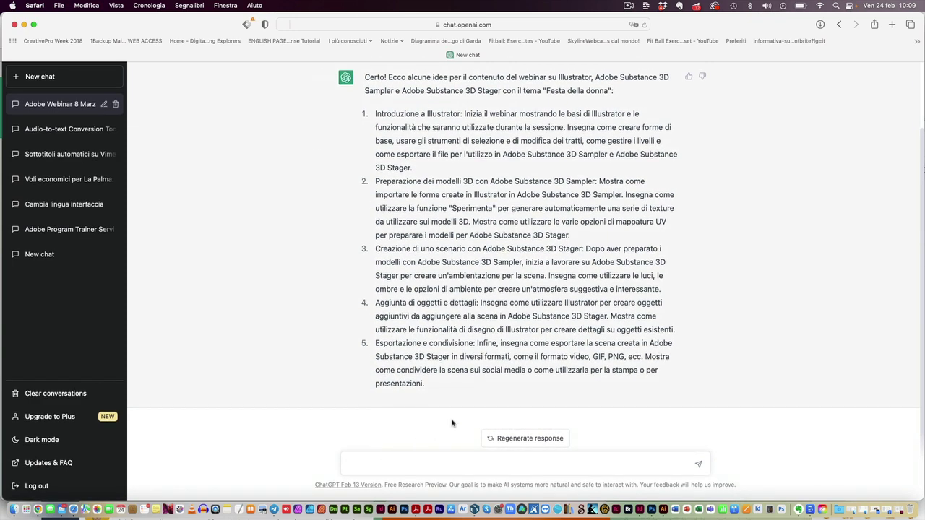
text(Sei un esperto di programmi Adobe, vuoi fare un webinar gratuito per mostrare l'utilizzo di Illustrator, Adobe Substance 3D Sampler e Adobe Substance 3D Stager con il tema "Festa della donna" per l'8 Marzo. Suggerisci 5 idee per il contenuto del webinar.)
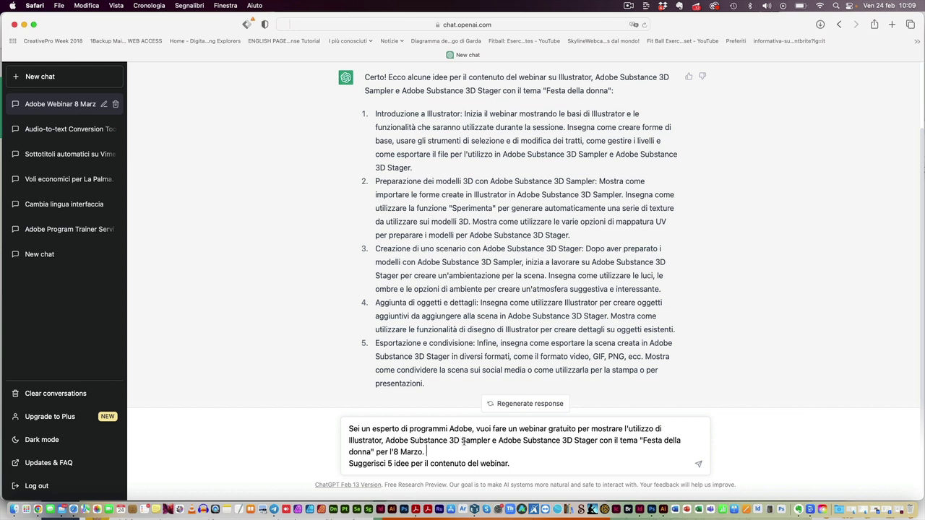
key(shift+Return)
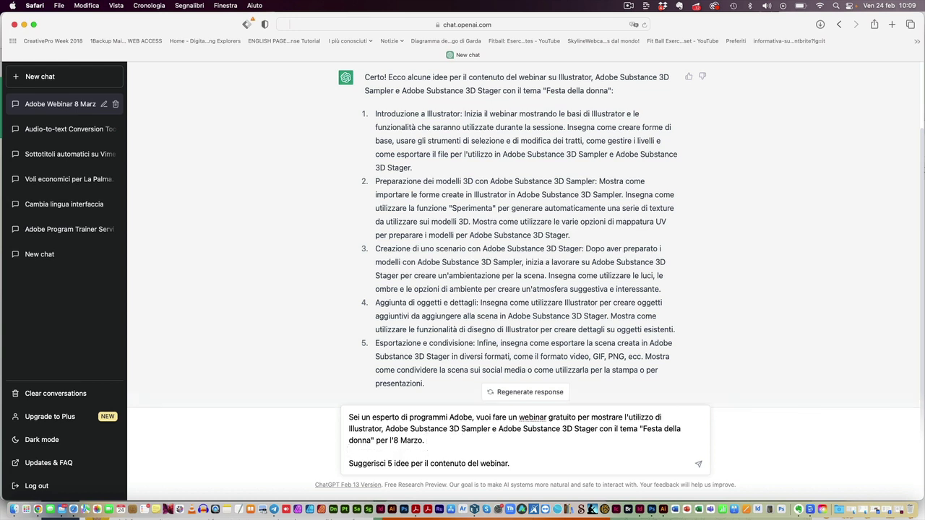
text(Sur)
text(ger)
key(BackSpace)
key(BackSpace)
key(BackSpace)
key(BackSpace)
key(BackSpace)
key(BackSpace)
text(c)
text(on tema str)
text(ettamente le)
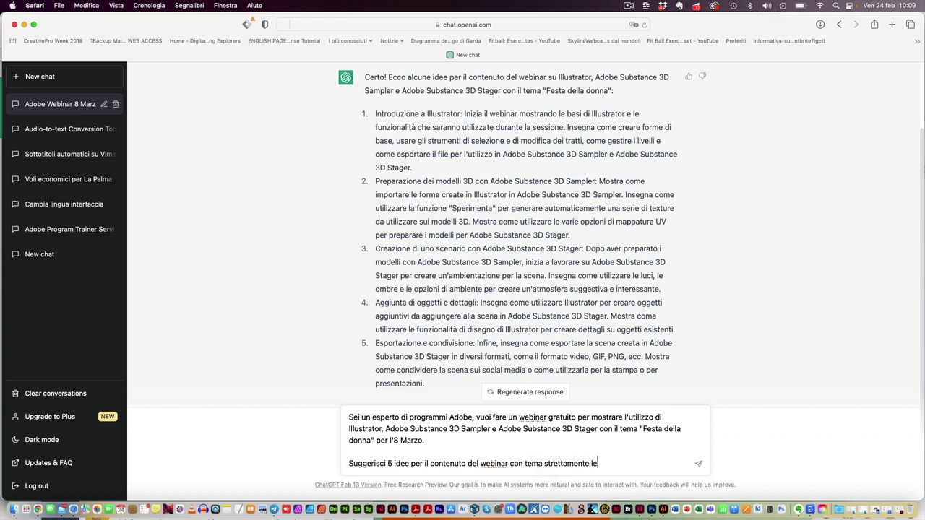
text(gato alla fe)
text(sta della donna.)
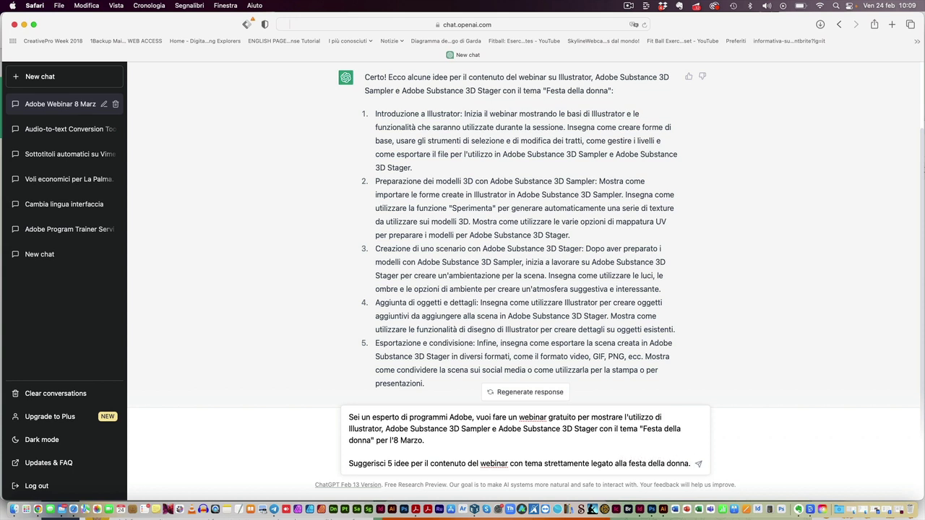
- Send the revised prompt and highlight ideas 1 to 3 of the reply while reading
key(Return)
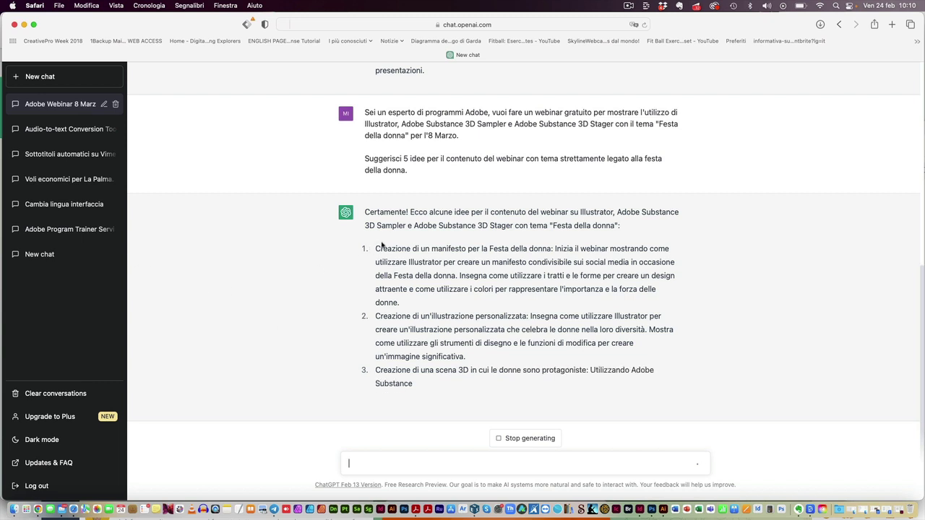
drag(374, 235, 401, 290)
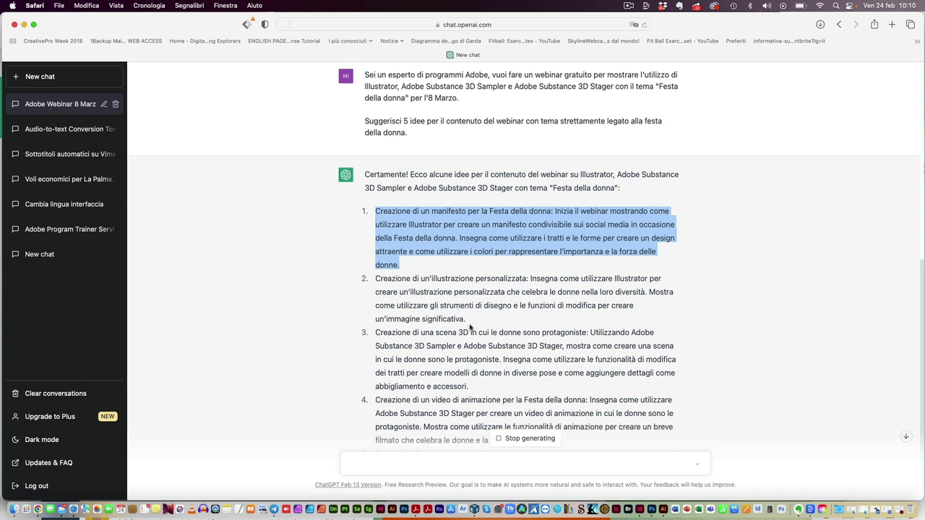
drag(464, 319, 367, 277)
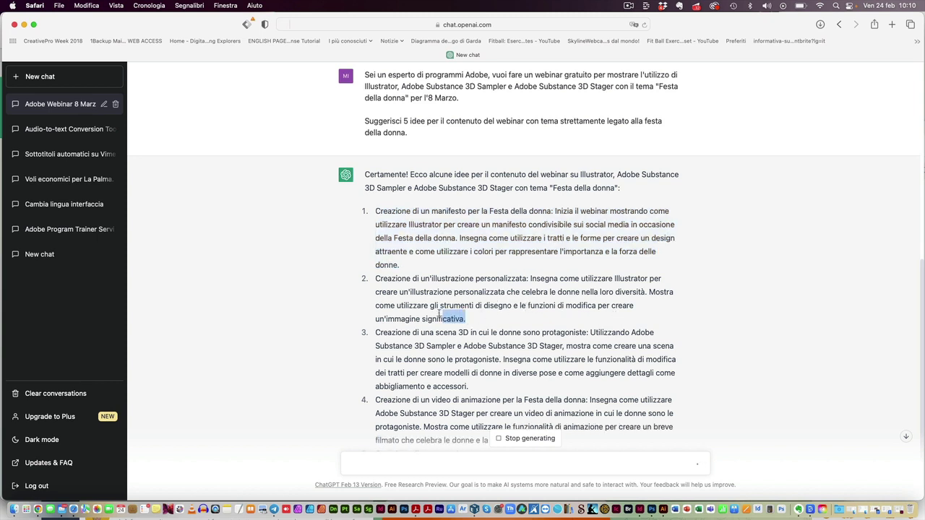
click(417, 349)
drag(376, 333, 565, 356)
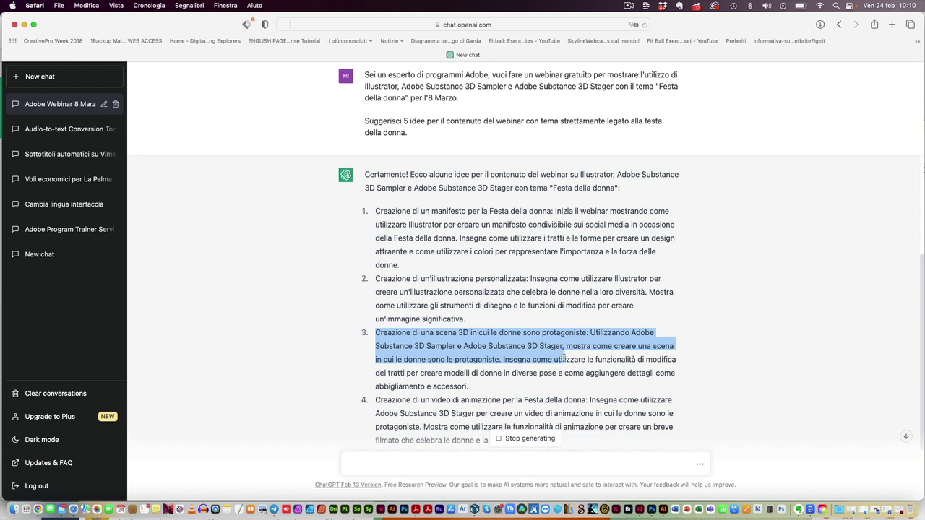
drag(564, 359, 564, 368)
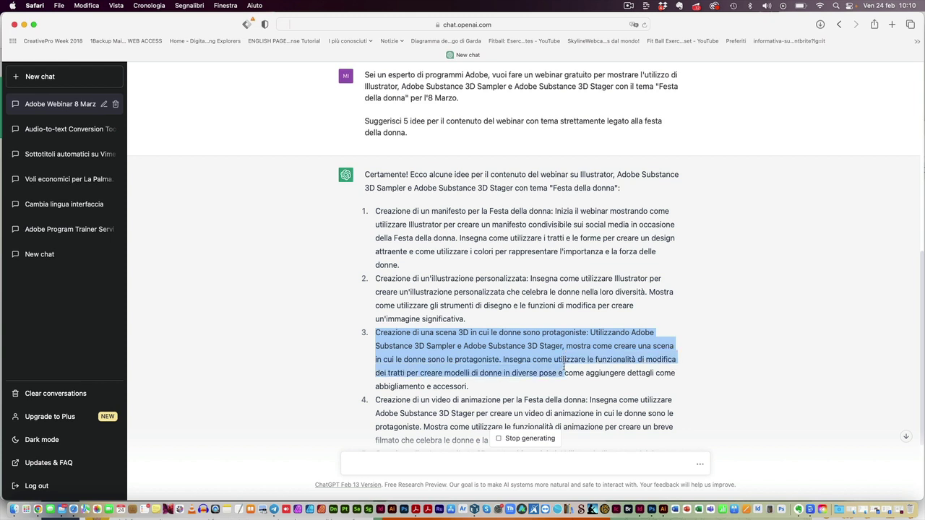
drag(564, 366, 679, 378)
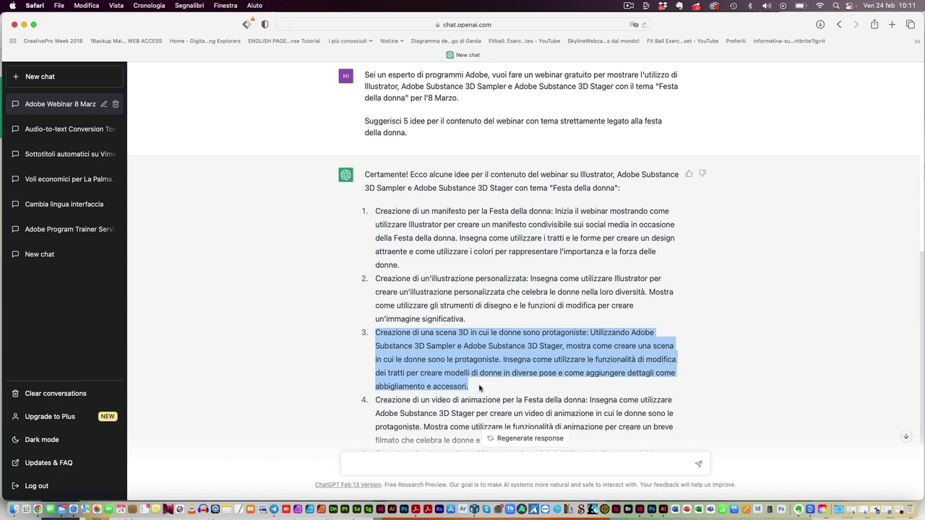
- Highlight ideas 4 and 5, ending on the feminist 3D artwork idea
scroll(496, 409, down, 3)
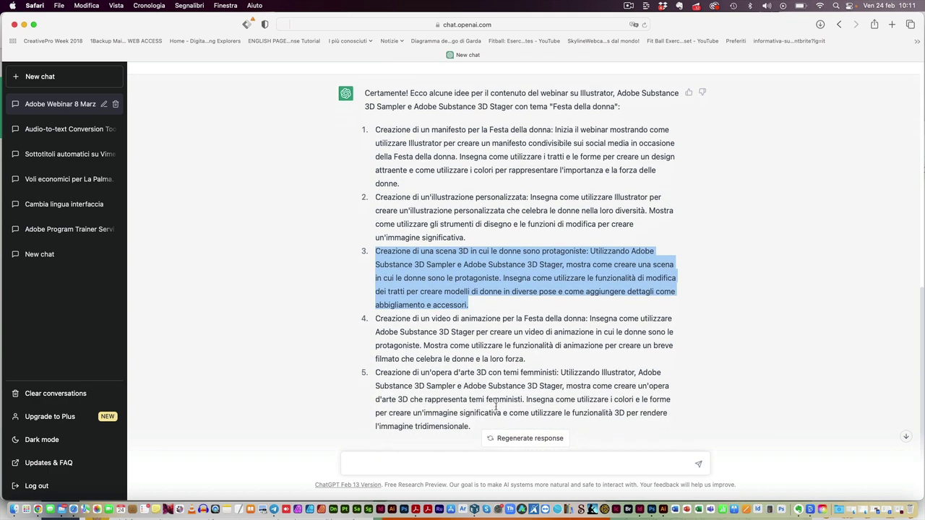
click(515, 288)
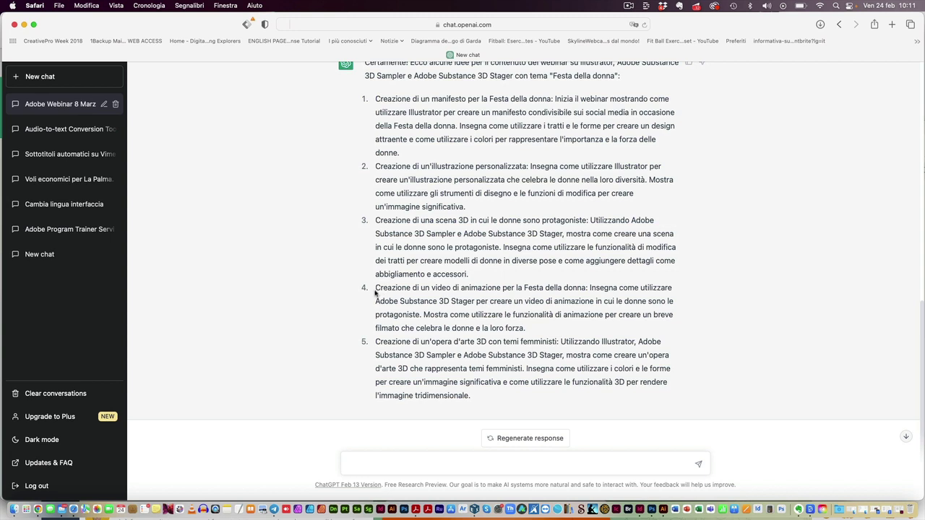
drag(377, 287, 526, 323)
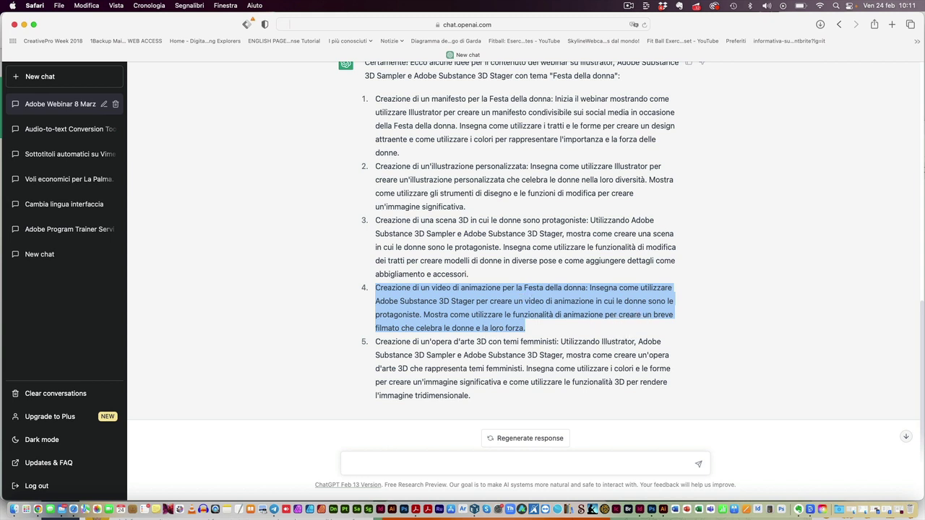
scroll(549, 332, up, 1)
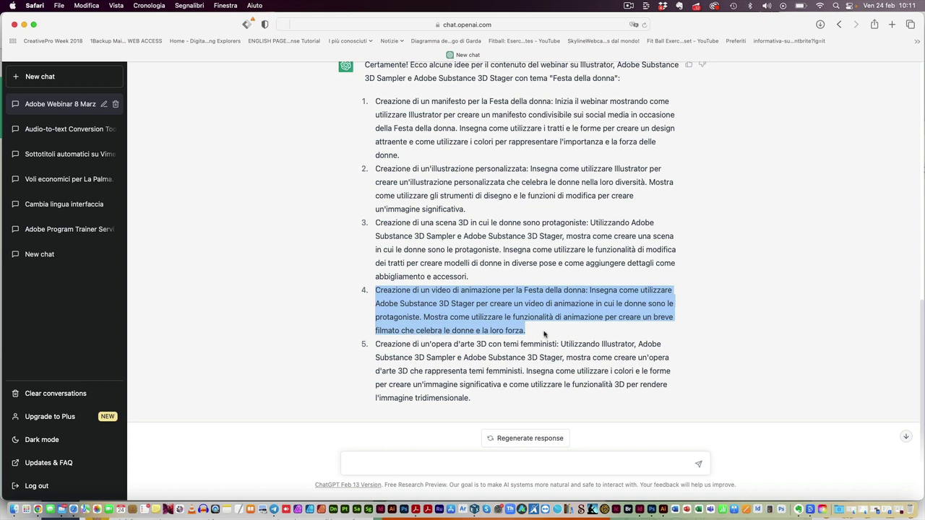
click(425, 350)
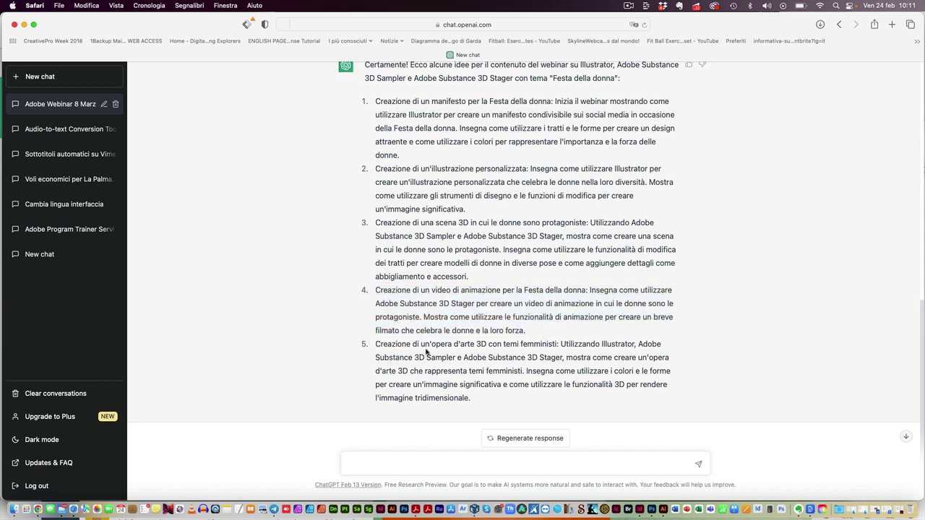
mouse_move(375, 346)
mouse_down()
mouse_move(475, 353)
mouse_move(488, 377)
mouse_up()
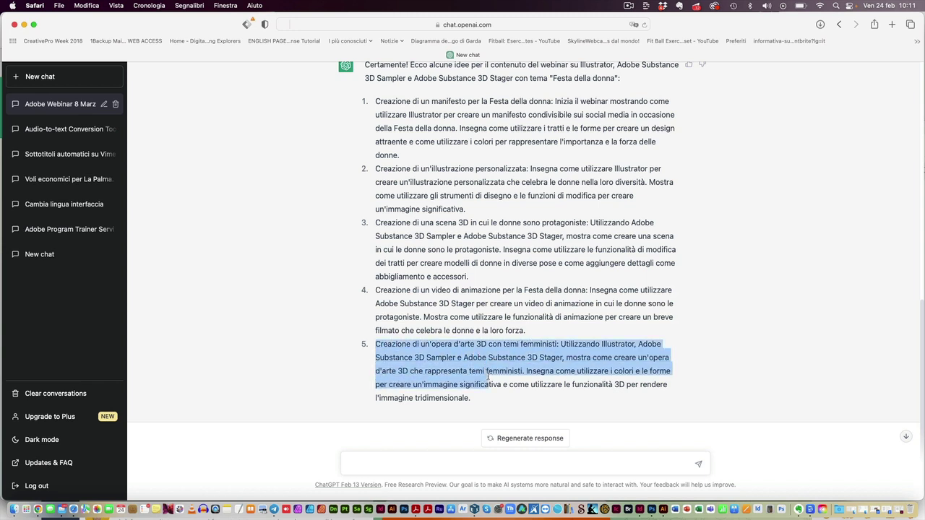
drag(488, 380, 488, 400)
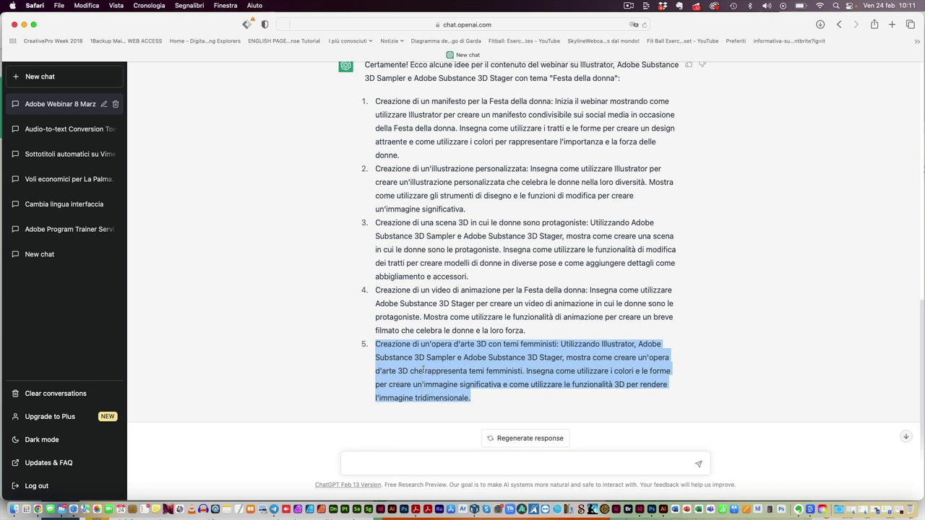
- Send the follow-up 'Approfondisci e fornisci dettagli sul punto 5, specifica colori e oggetti da crea'
click(372, 461)
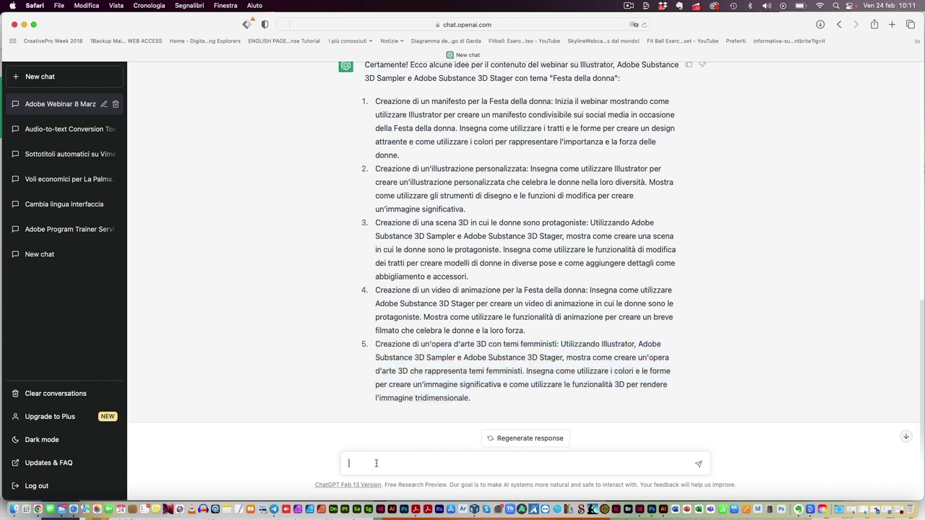
text(Appr)
text(ofondisci)
text( e )
text(fornisci det)
text(tagli sul p)
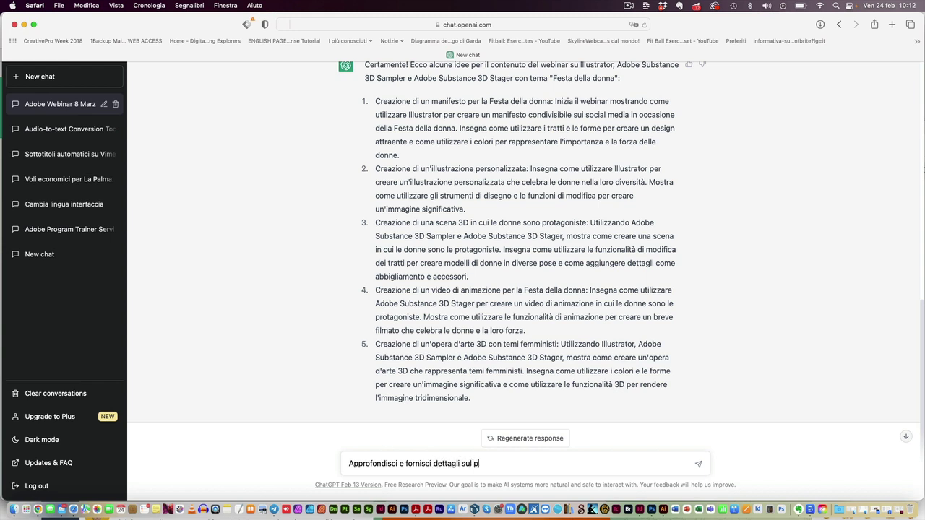
text(unto 5, )
text(spe)
text(cifica colori)
text( e ogget)
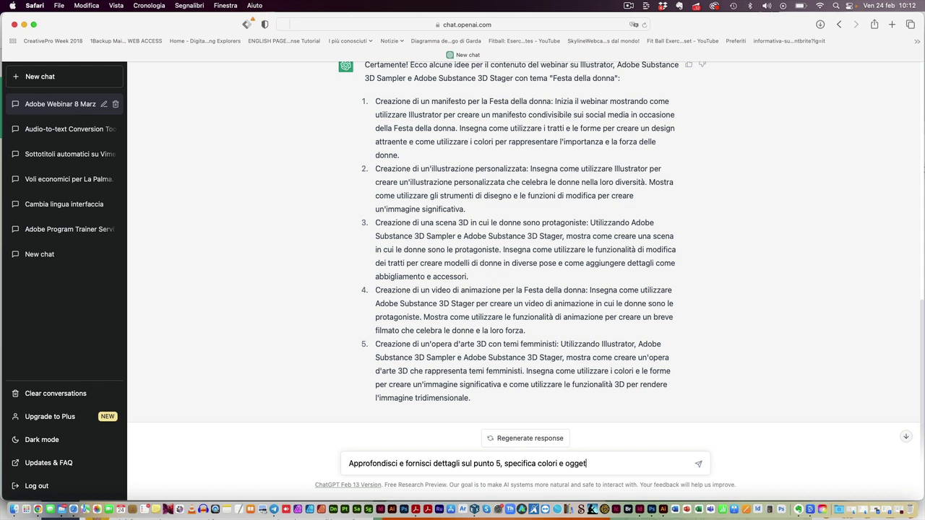
text(ti da creare.)
key(Return)
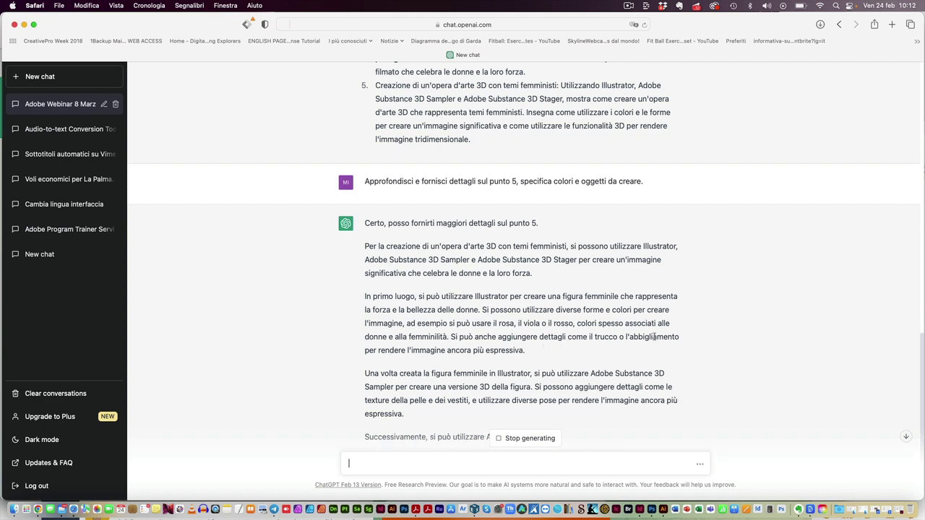
- Scroll down to follow the idea-5 reply until it finishes with its summary
scroll(492, 350, down, 2)
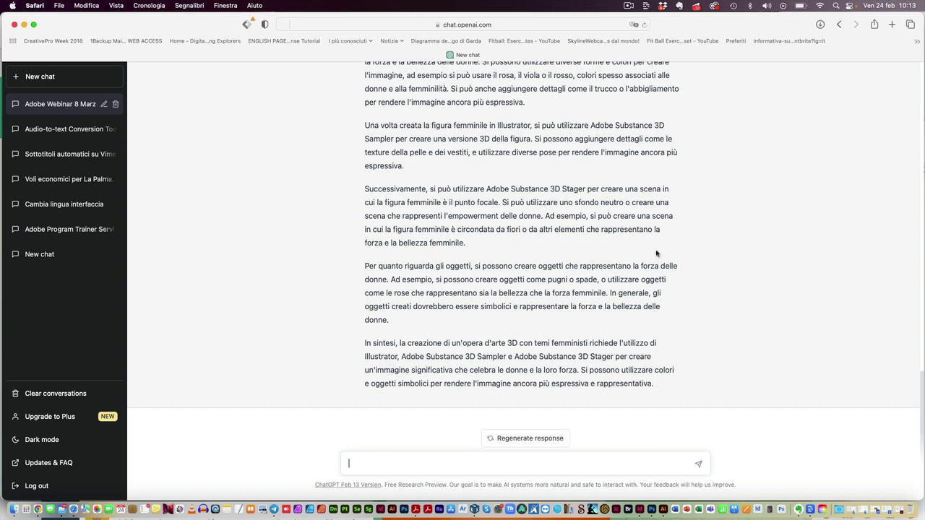
scroll(654, 245, up, 5)
scroll(653, 234, up, 3)
scroll(650, 228, down, 10)
scroll(569, 241, up, 5)
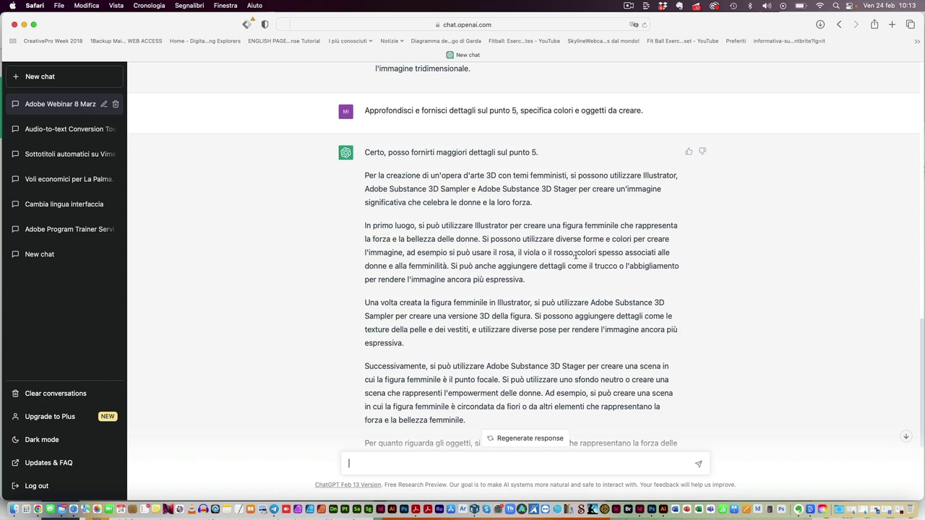
scroll(576, 255, down, 5)
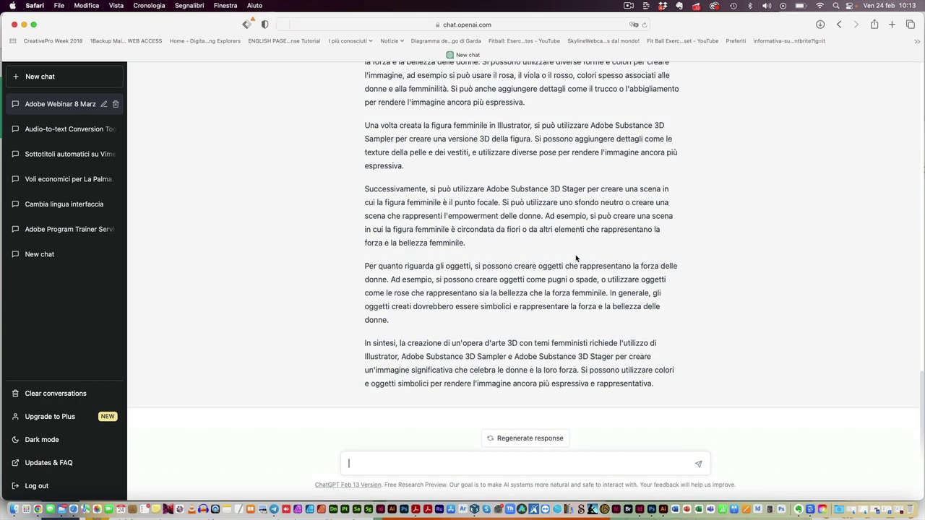